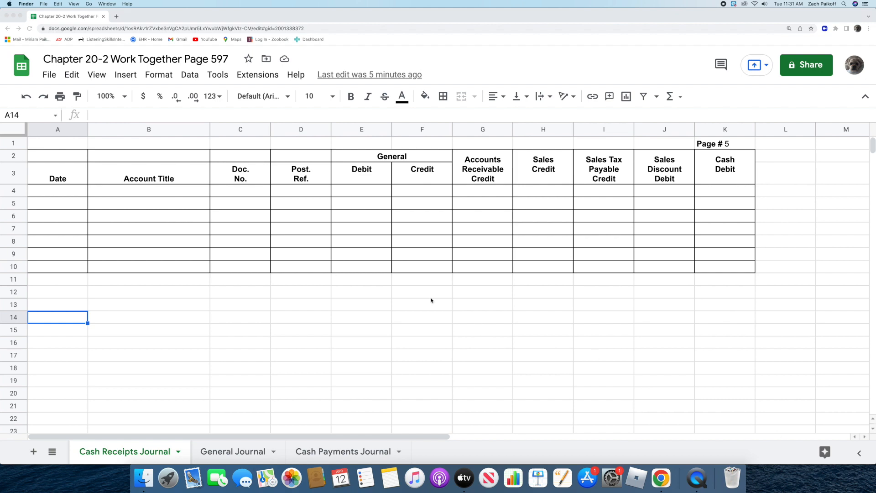
Begin the first Cash Receipts Journal entry in row 4 with date Mar. 3, 2022 and account title Notes Payable
click(70, 189)
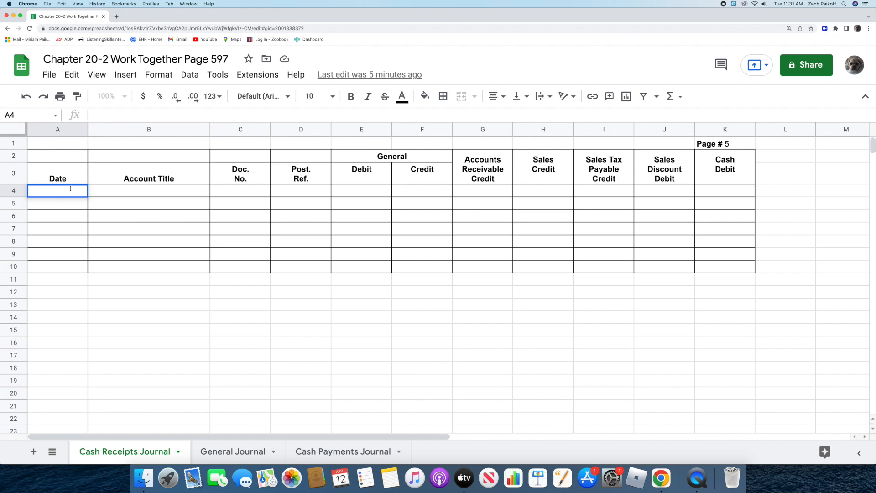
text(Mar. 3, 2022)
key(Return)
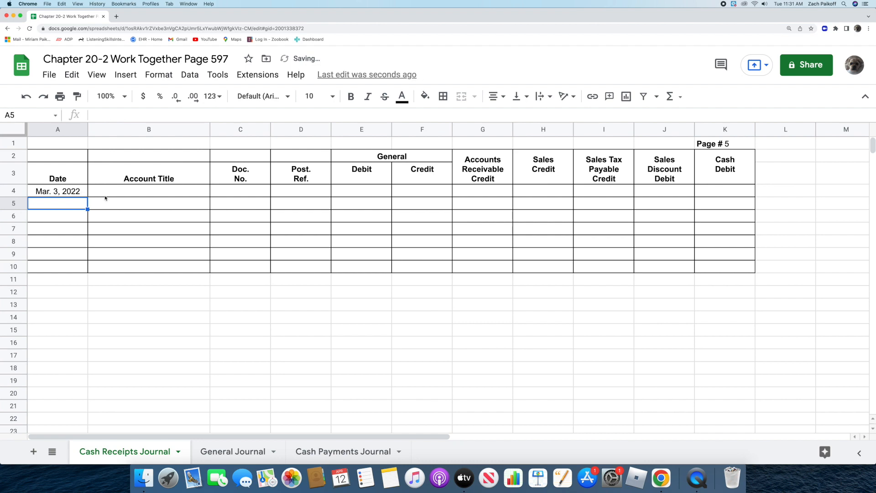
double_click(113, 192)
text(Notes)
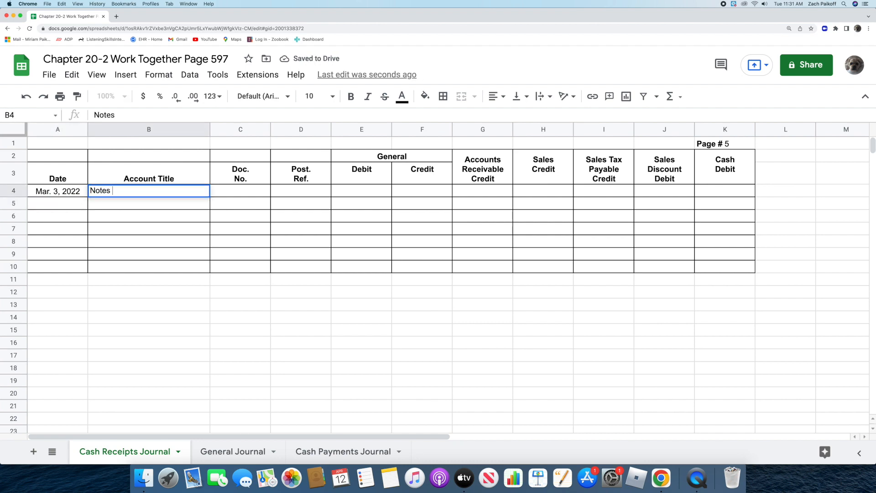
text( Payable)
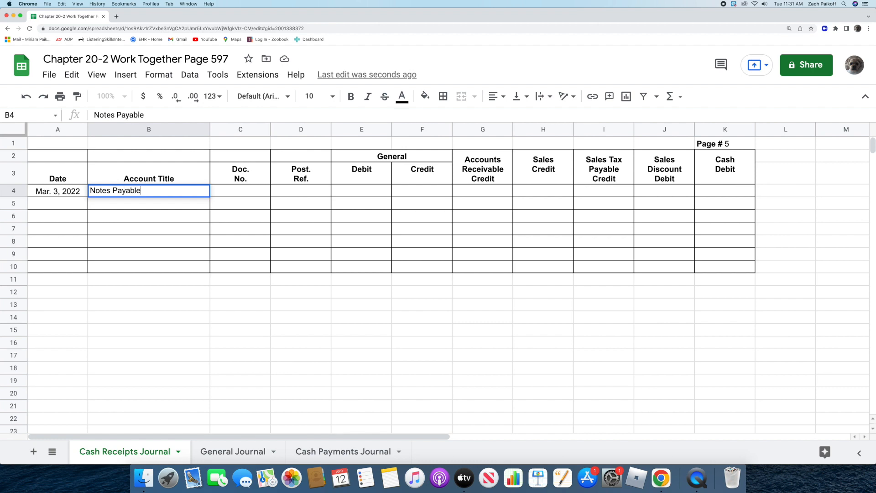
key(Return)
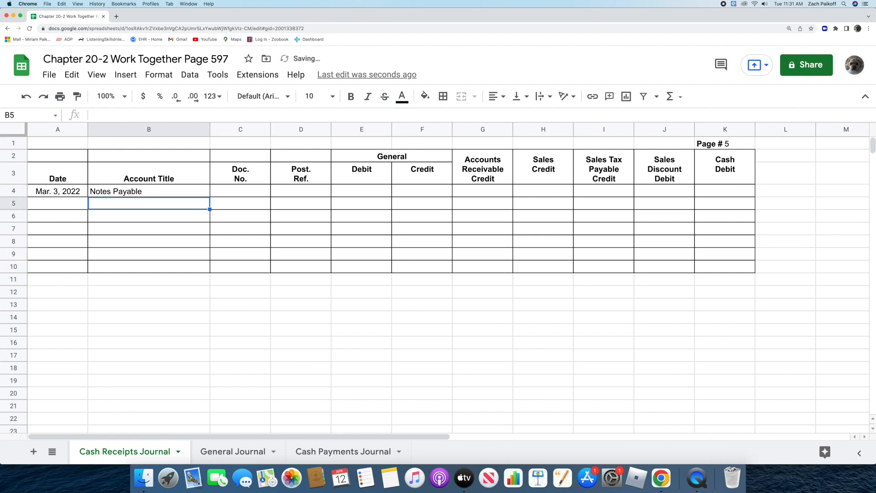
Enter document number R279 for the Notes Payable entry in the Cash Receipts Journal
double_click(225, 191)
text(R279)
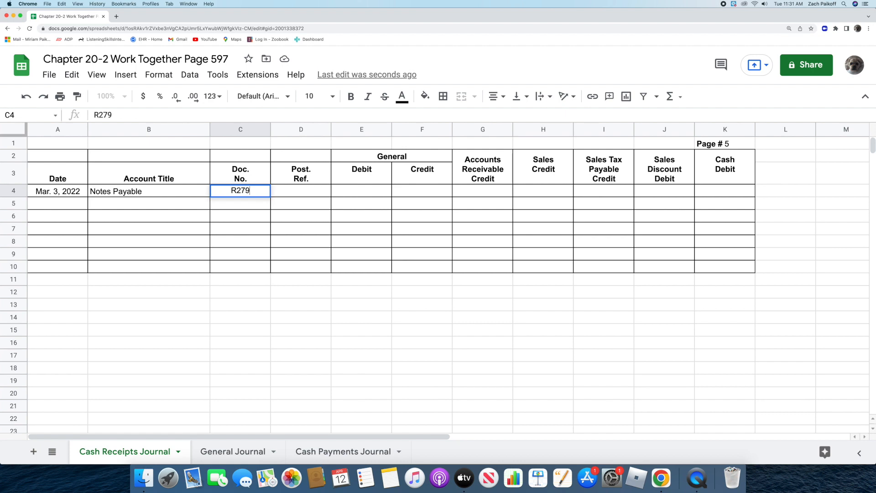
key(Return)
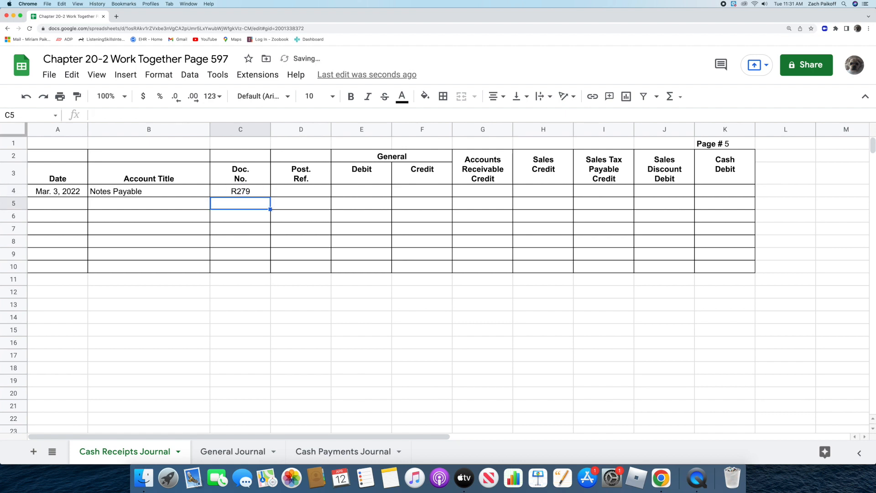
Record 6000 as both the General Credit and the Cash Debit of the Mar. 3 Notes Payable entry
double_click(399, 190)
text(6000)
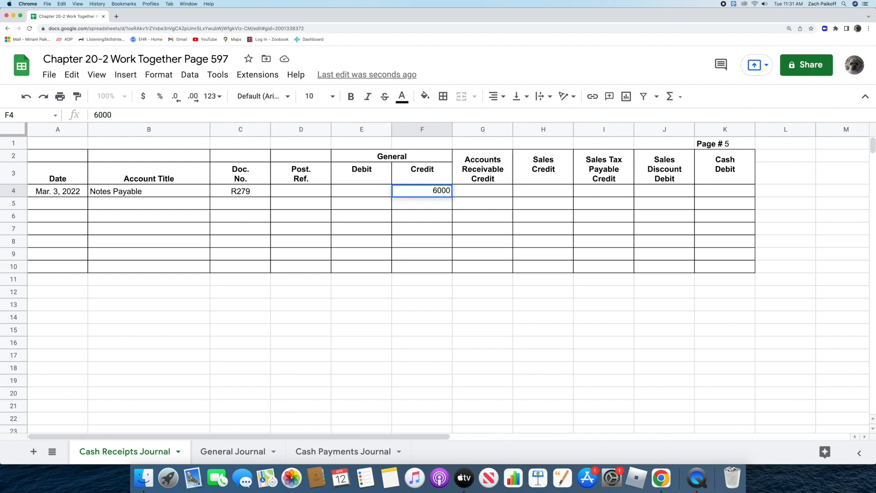
key(Return)
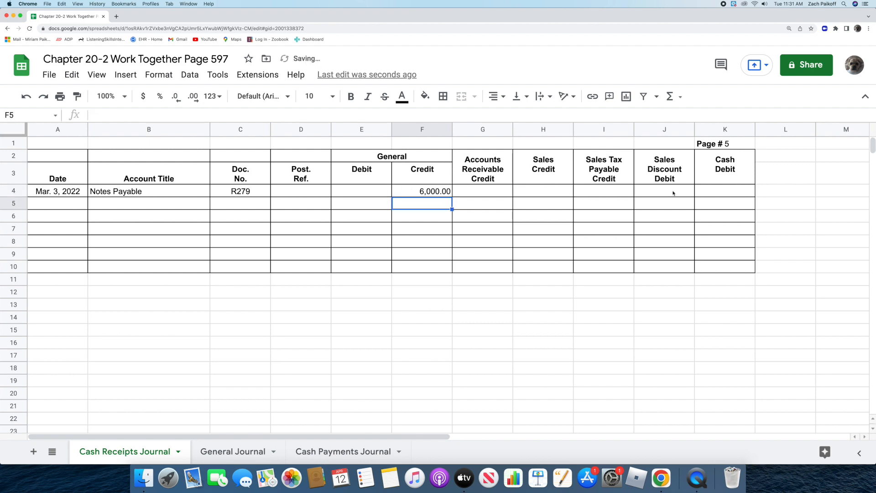
double_click(708, 193)
text(6000)
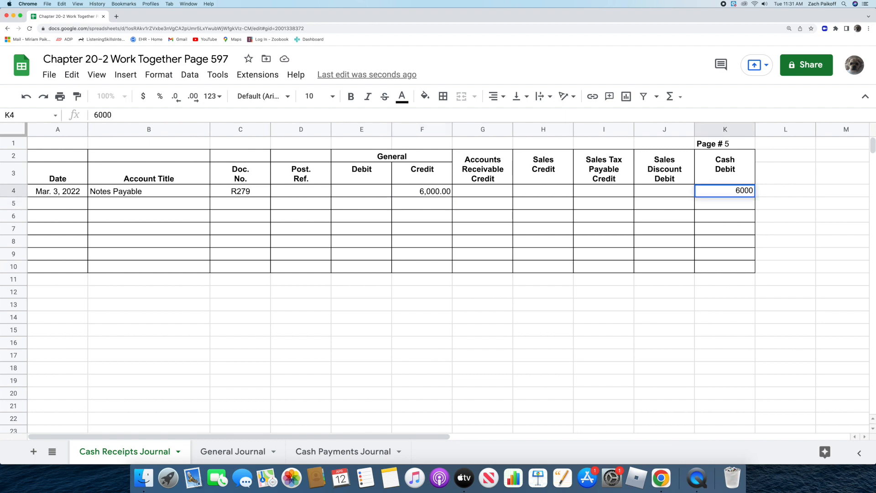
key(Return)
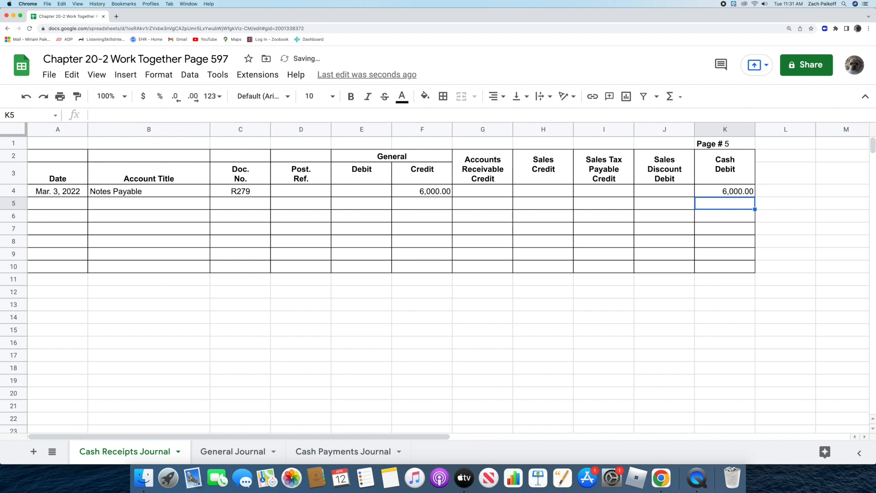
Switch to the General Journal sheet and date its first entry in row 3 Mar. 18, 2022
click(198, 451)
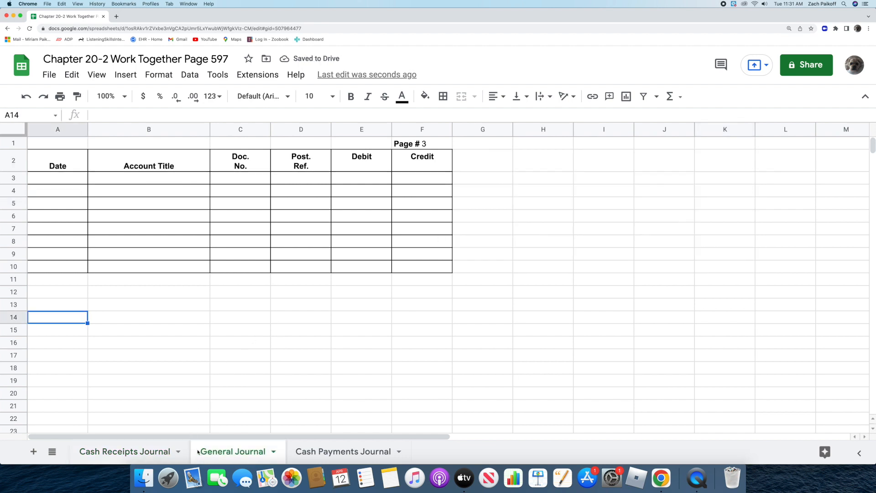
click(52, 178)
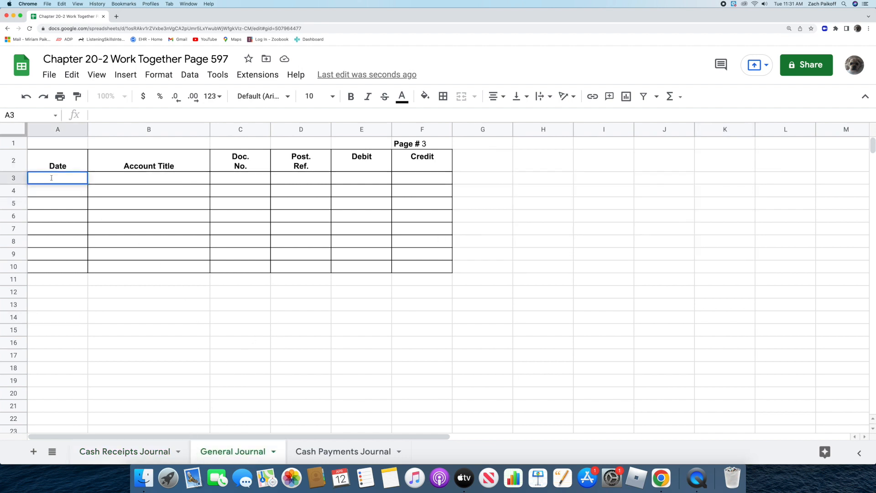
text(Mar. 18, 2022)
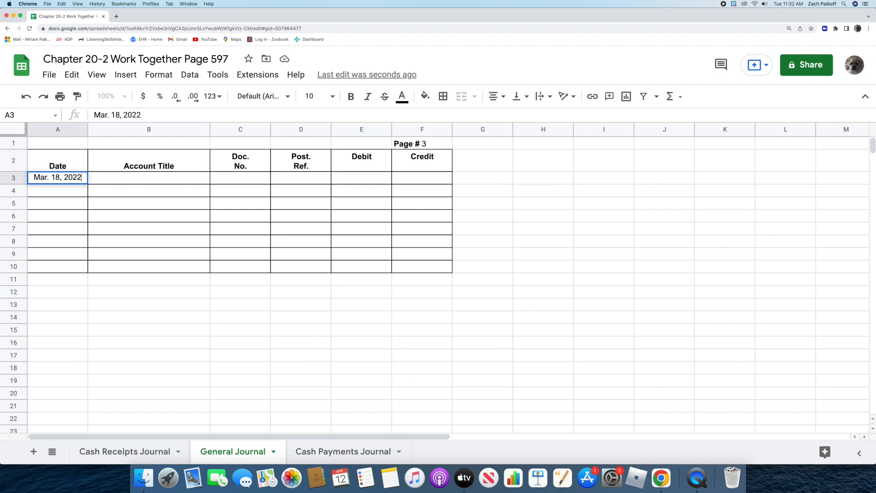
key(Return)
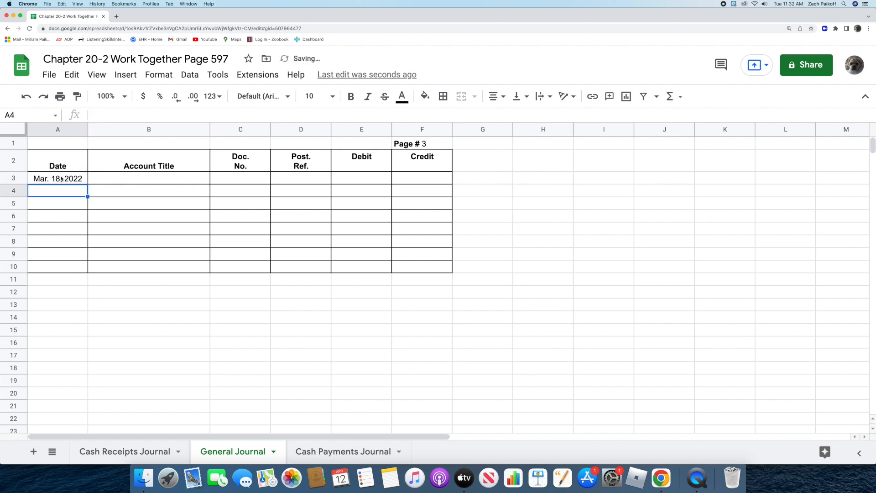
Enter Accounts Payable/Dry Creek Co. as the account title of the Mar. 18 General Journal entry
double_click(103, 180)
text(Account)
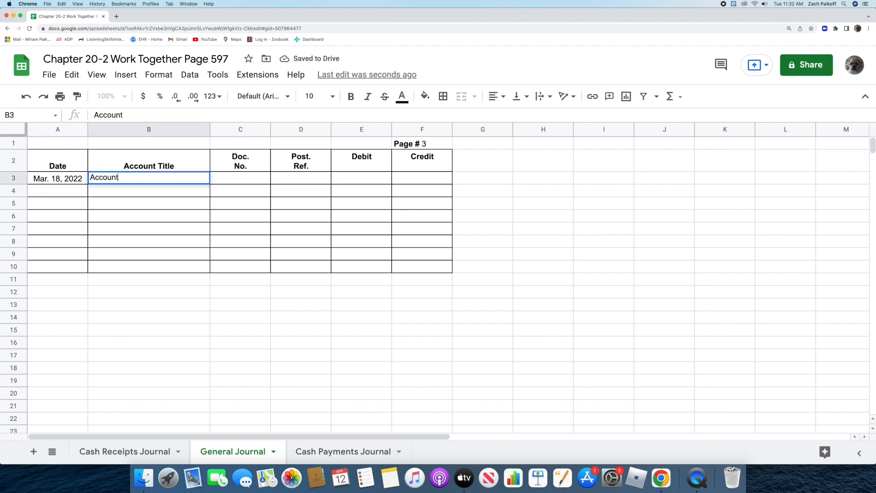
text(s Payab)
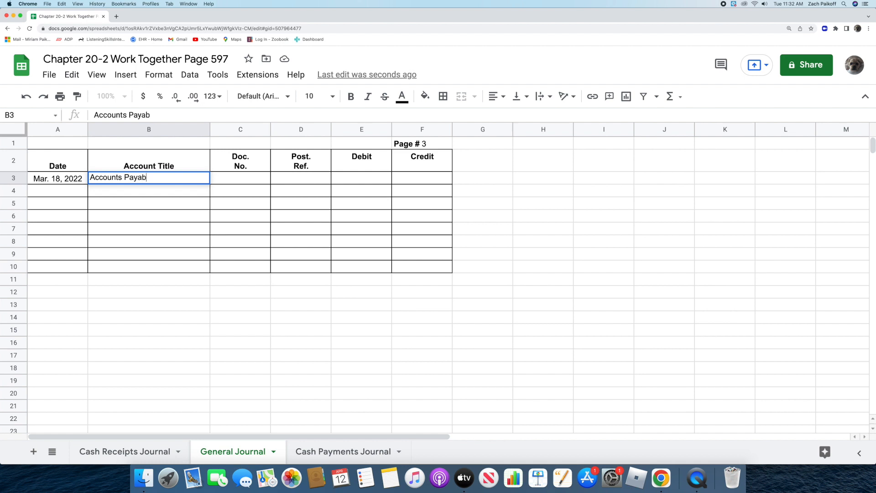
text(le/Dry Creek )
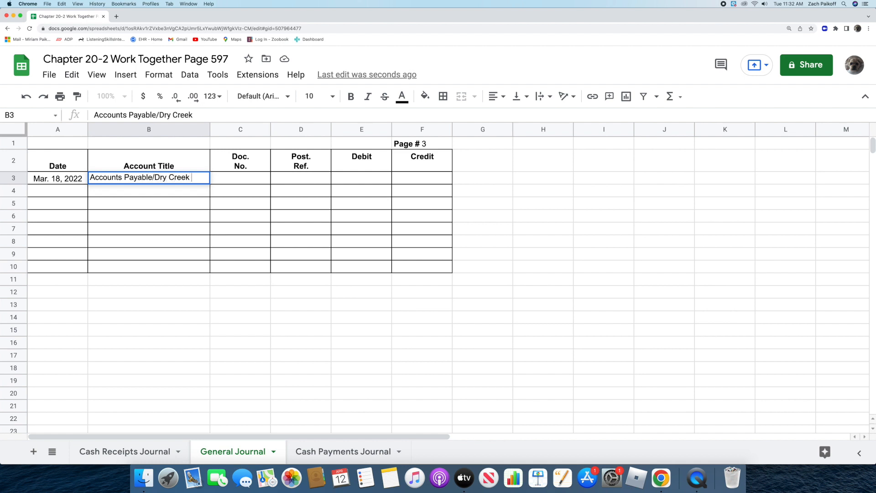
text(Co.)
key(Return)
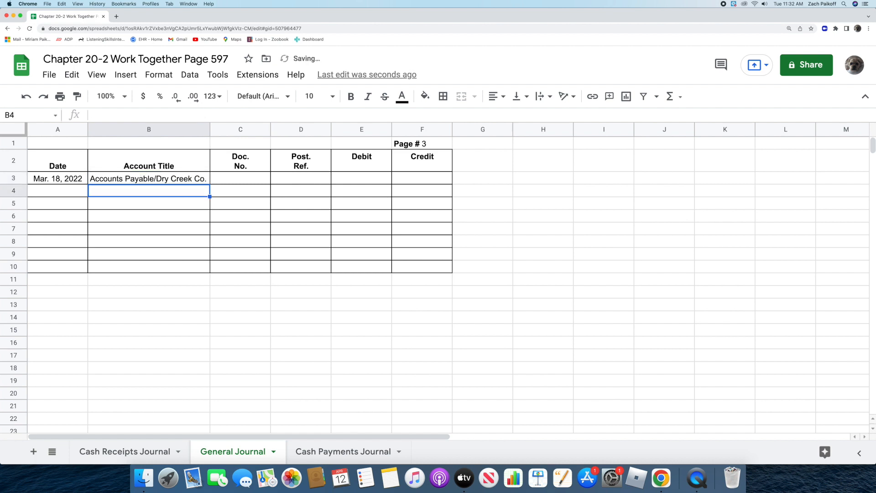
Fill in document number M288 and a "/" posting reference for the Accounts Payable/Dry Creek Co. line
double_click(227, 178)
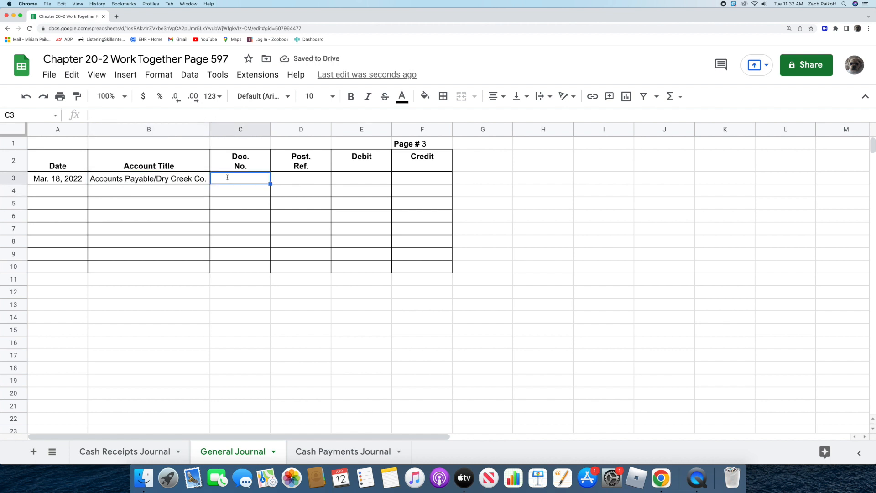
text(M288)
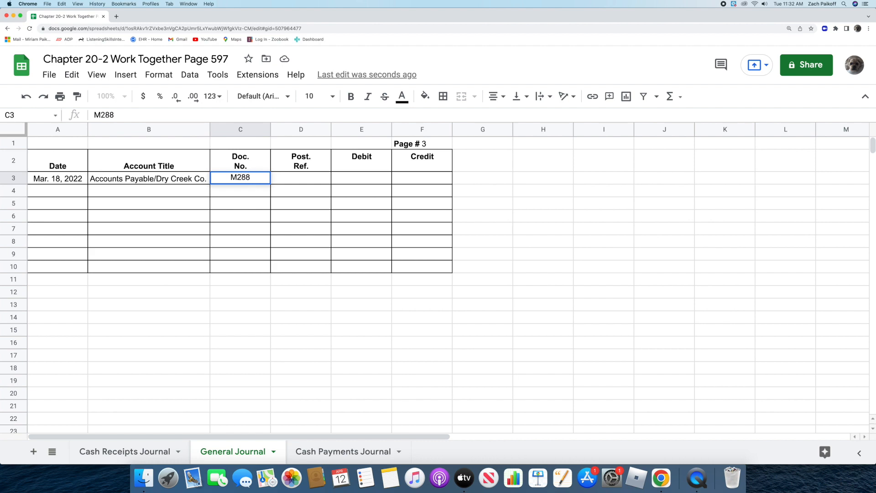
key(Return)
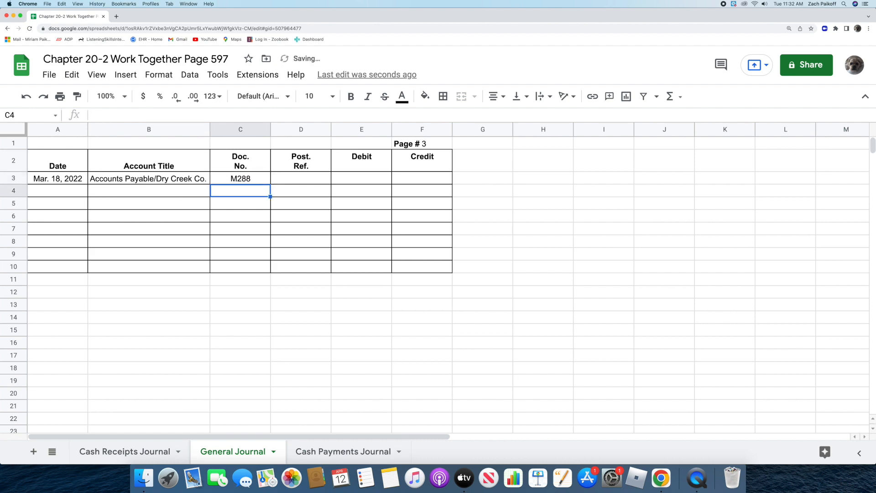
double_click(291, 179)
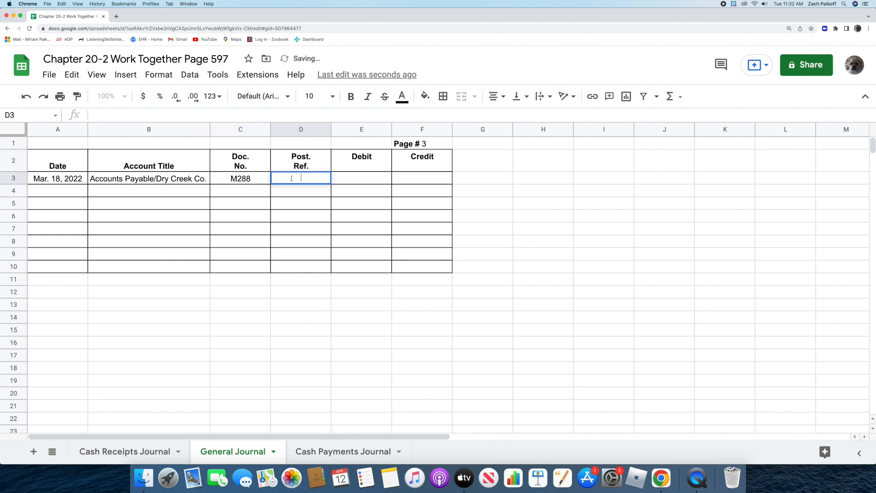
text(/)
key(Return)
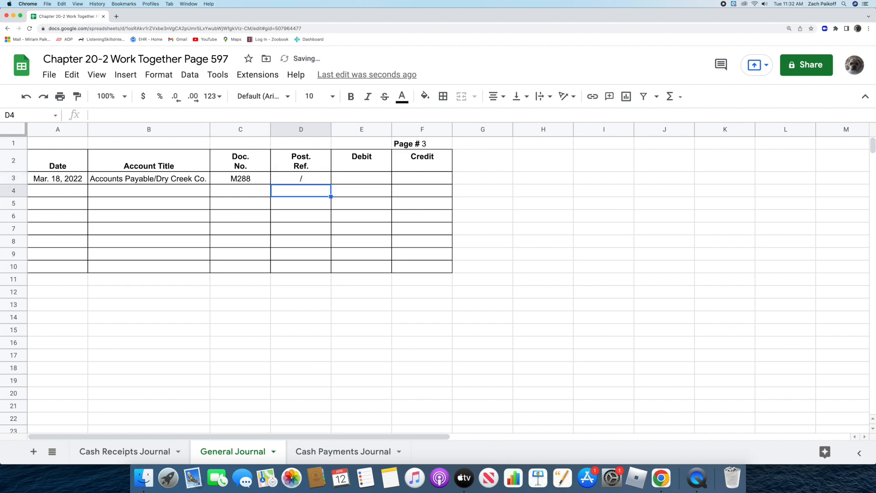
Enter a debit of 2000 for Accounts Payable/Dry Creek Co. in the General Journal
double_click(354, 179)
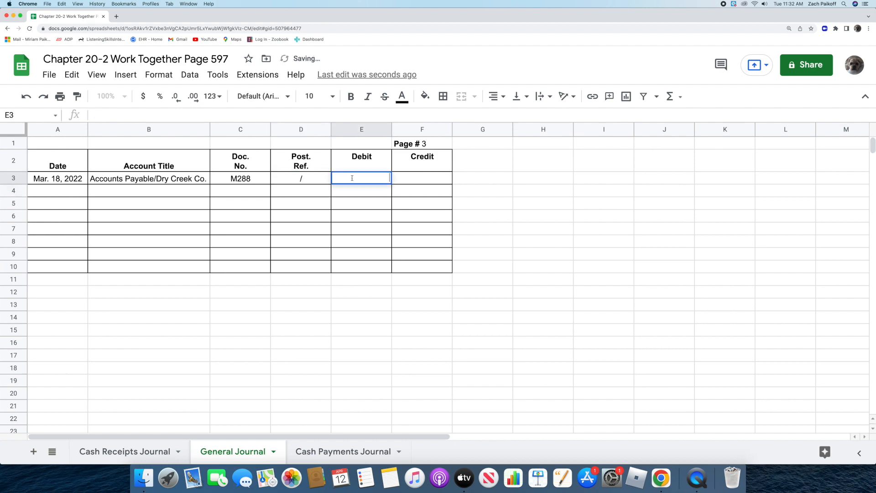
text(2000)
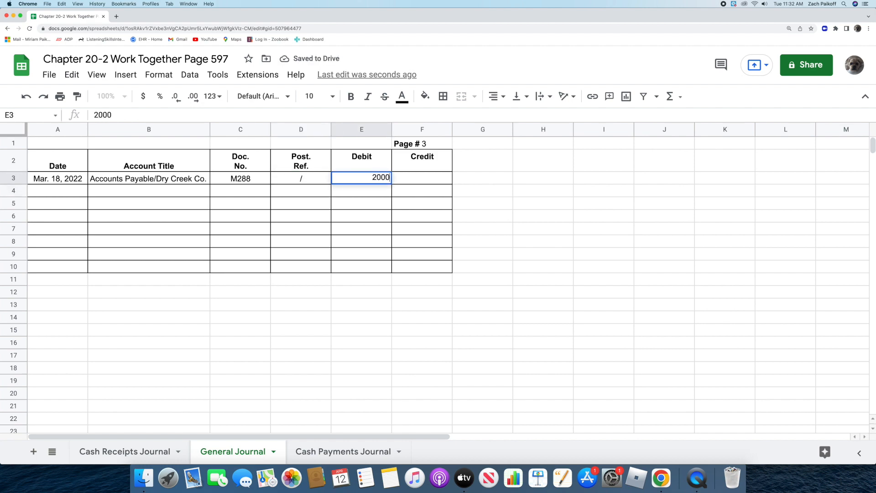
key(Return)
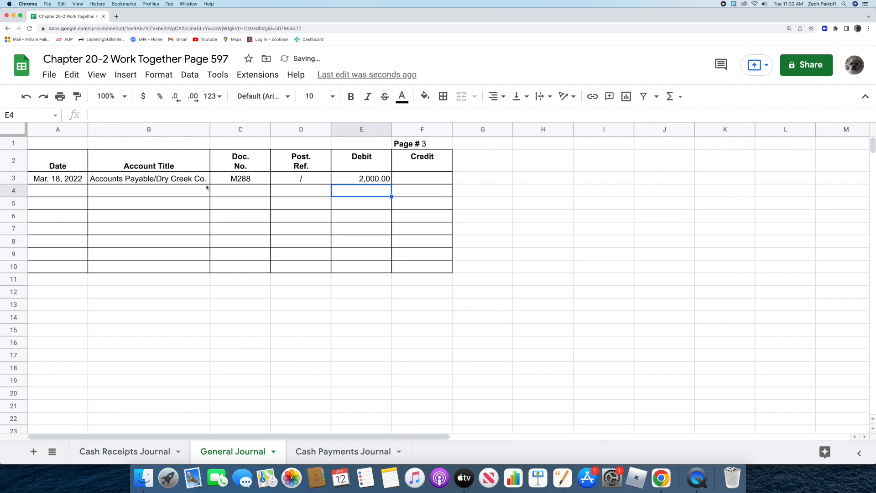
Add a Notes Payable line in row 4 of the General Journal with a credit of 2000
click(152, 191)
double_click(153, 192)
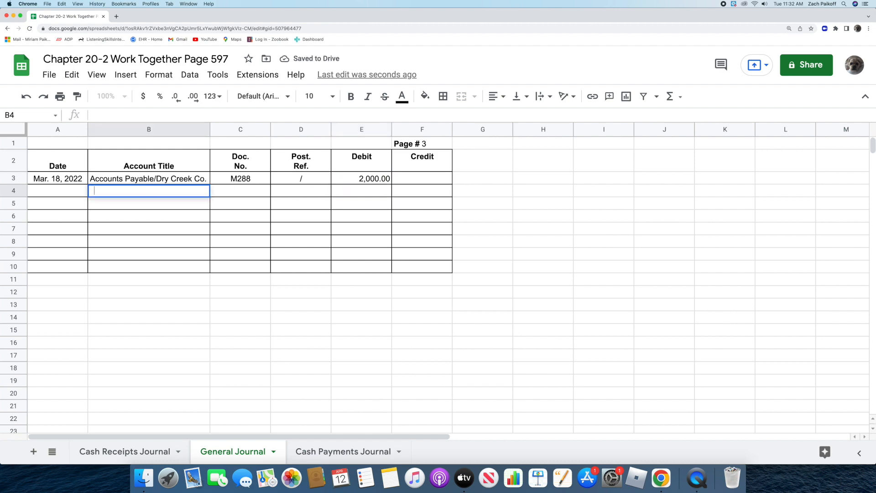
text(Notes Payable)
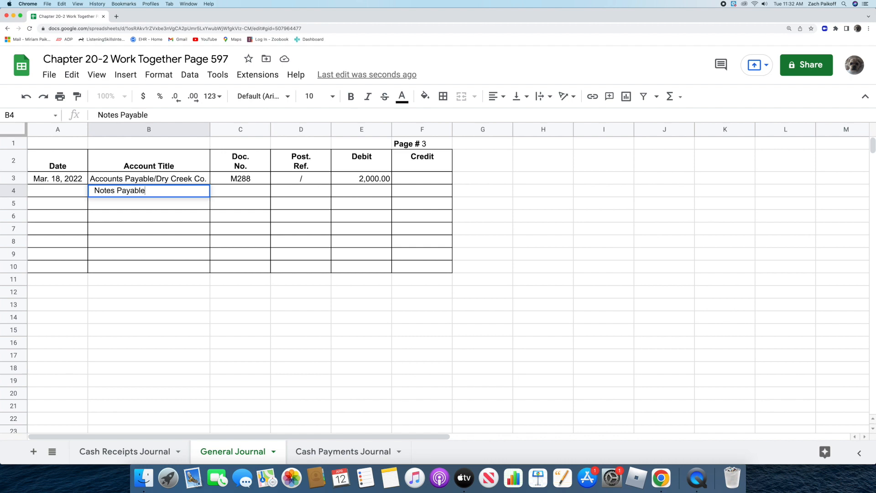
key(Return)
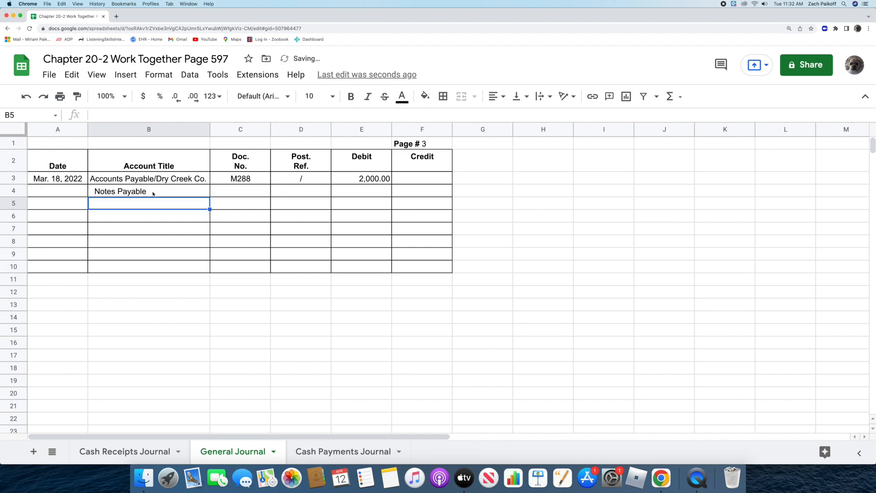
double_click(402, 191)
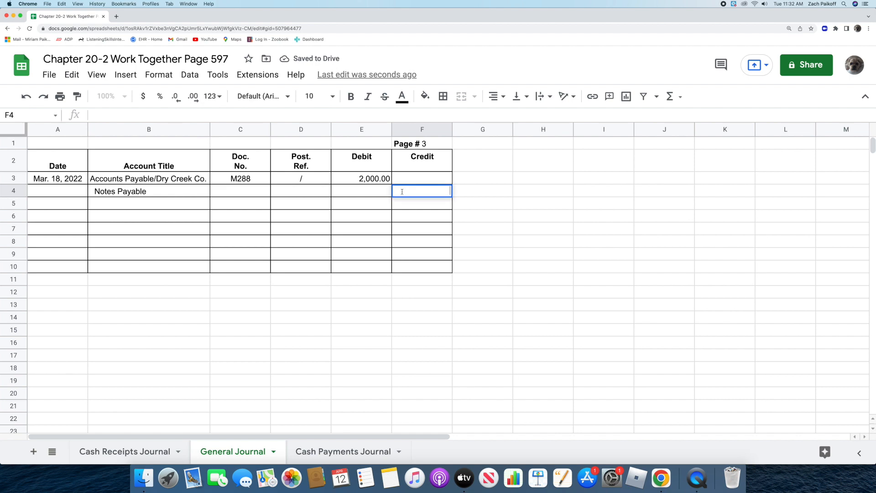
text(2000)
key(Return)
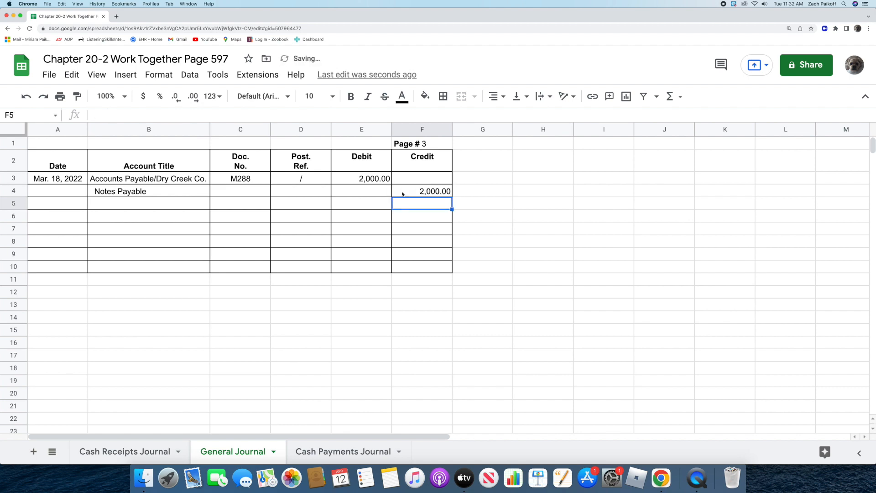
Switch to the Cash Payments Journal sheet and date its first entry in row 4 May 17, 2022
click(287, 448)
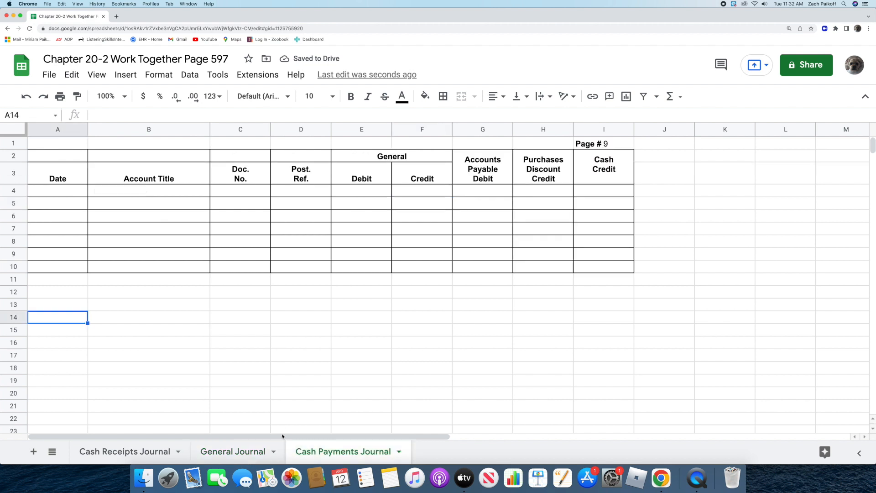
double_click(62, 191)
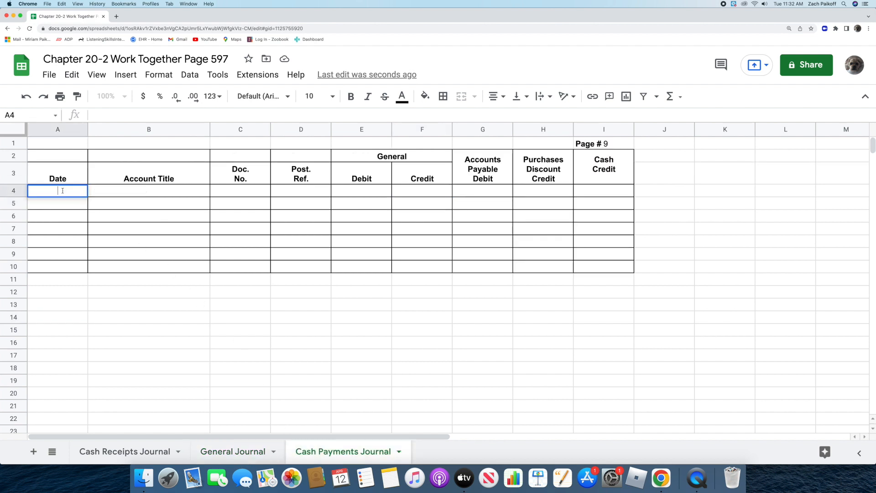
text(May 17, 2022)
key(Return)
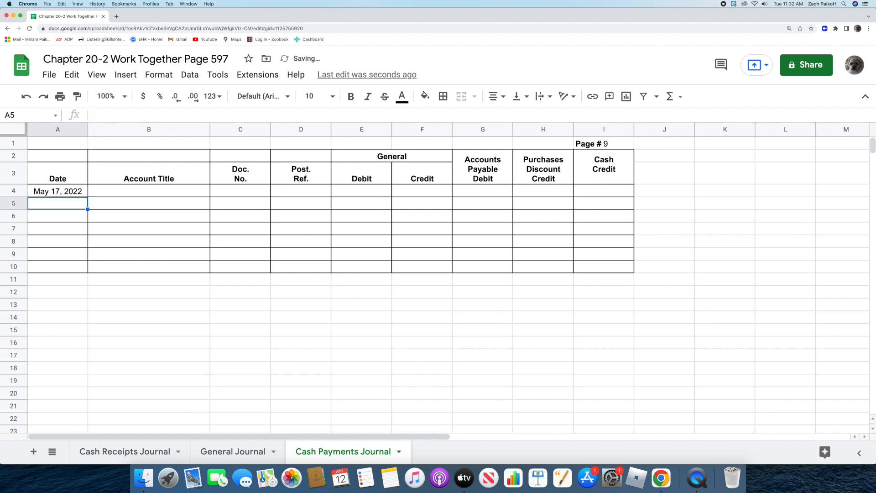
Enter Notes Payable as the account title and 255 as the document number for the May 17 entry in row 4
double_click(128, 189)
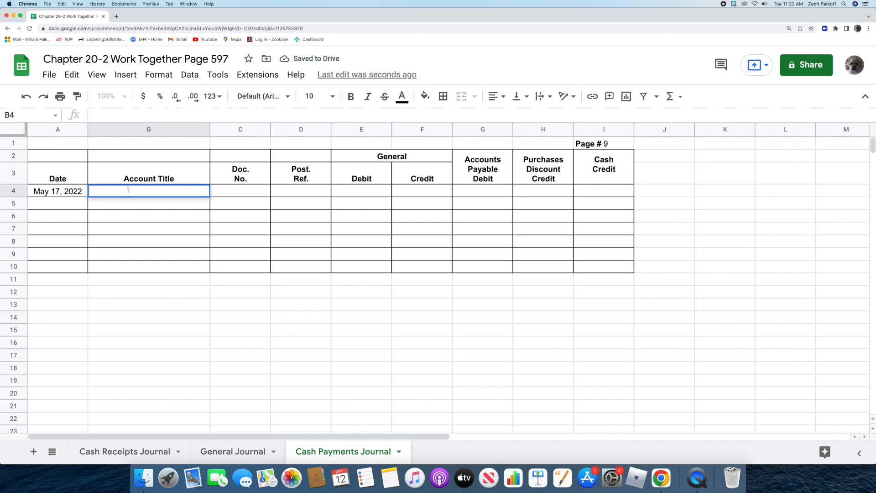
text(Notes Payable)
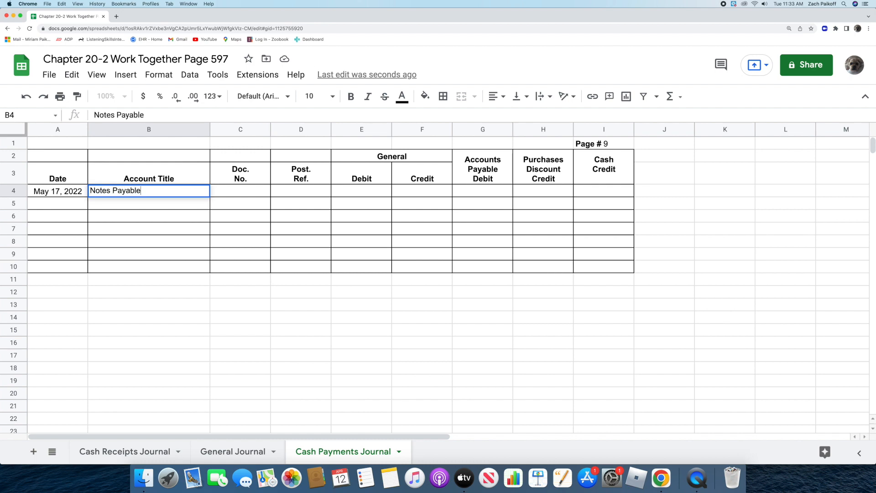
key(Return)
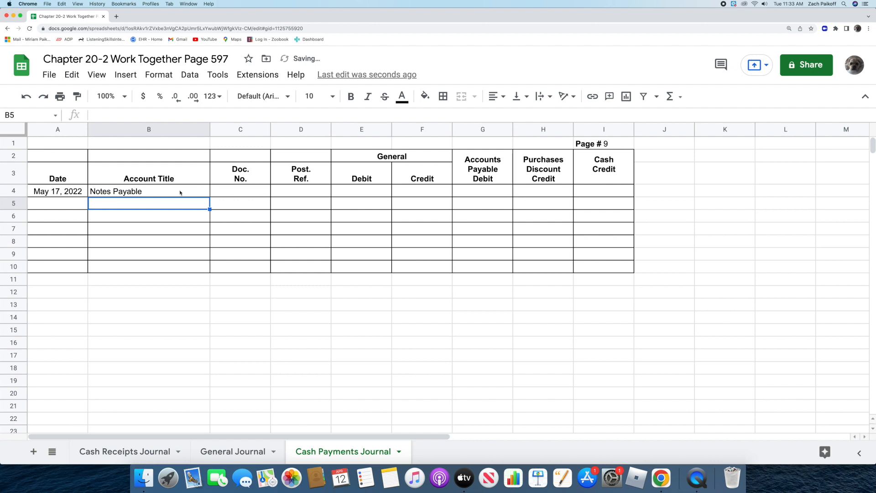
double_click(231, 189)
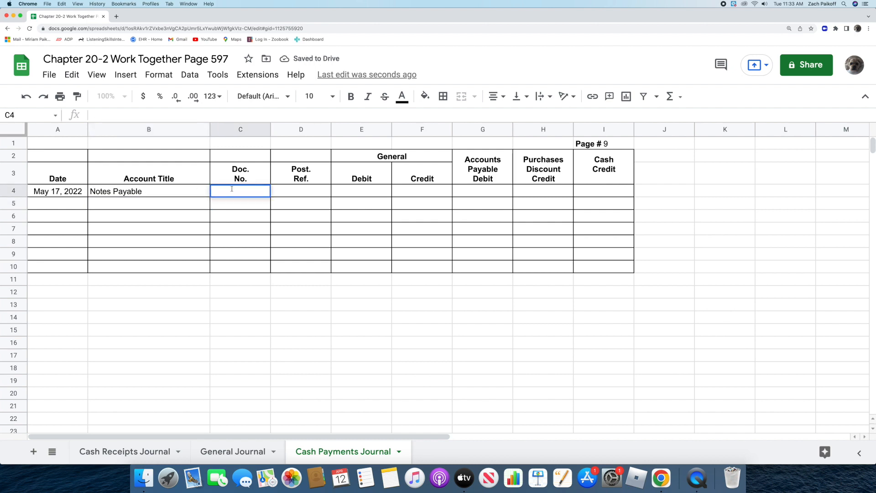
text(255)
key(Return)
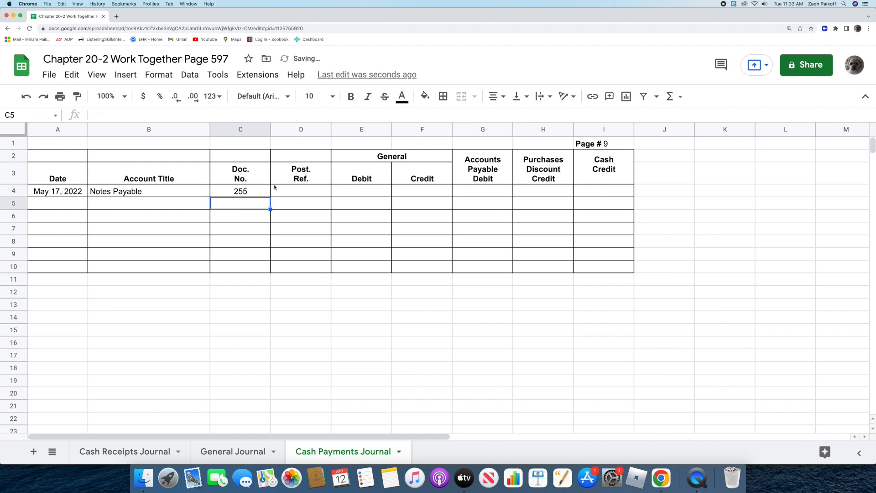
Enter a General debit of 2000 for Notes Payable in row 4
double_click(382, 189)
text(2000)
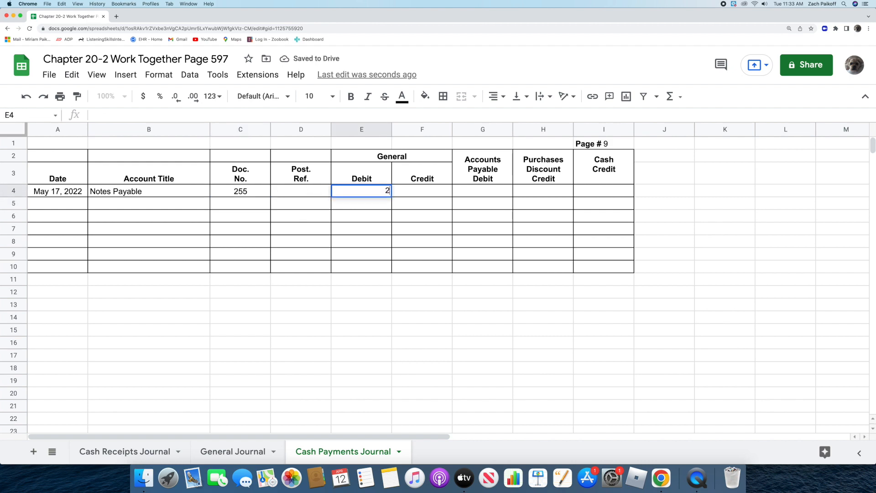
key(Return)
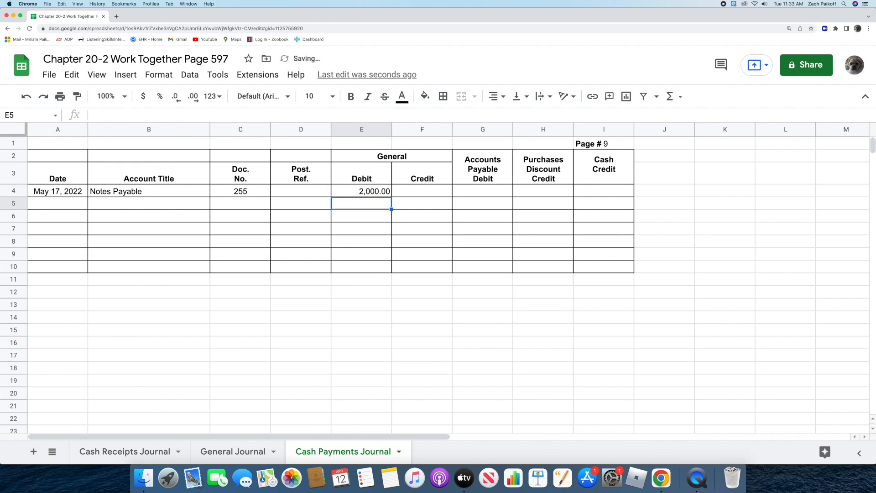
Add an Interest Expense line in row 5 with a General debit of 30
double_click(175, 207)
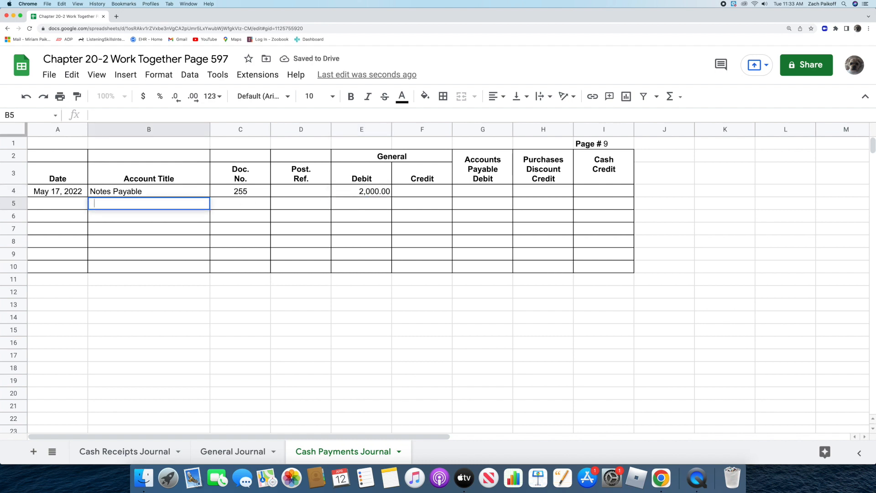
text(Interes)
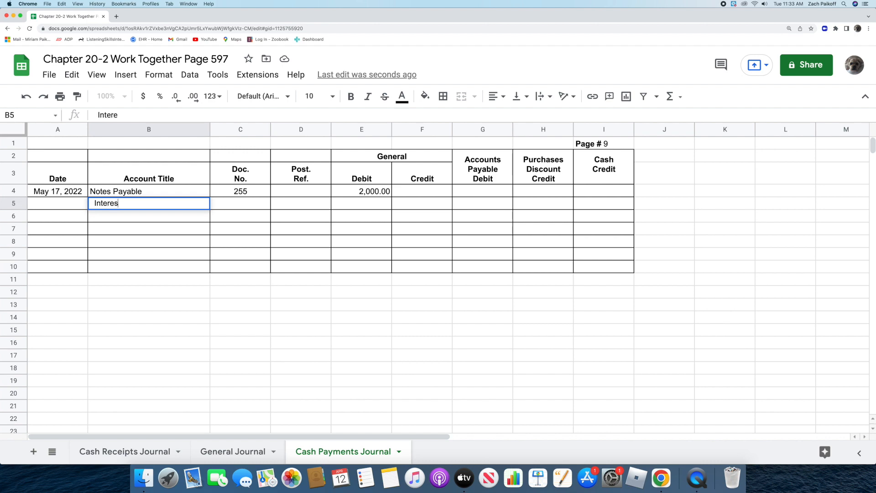
text(t Expense)
key(Return)
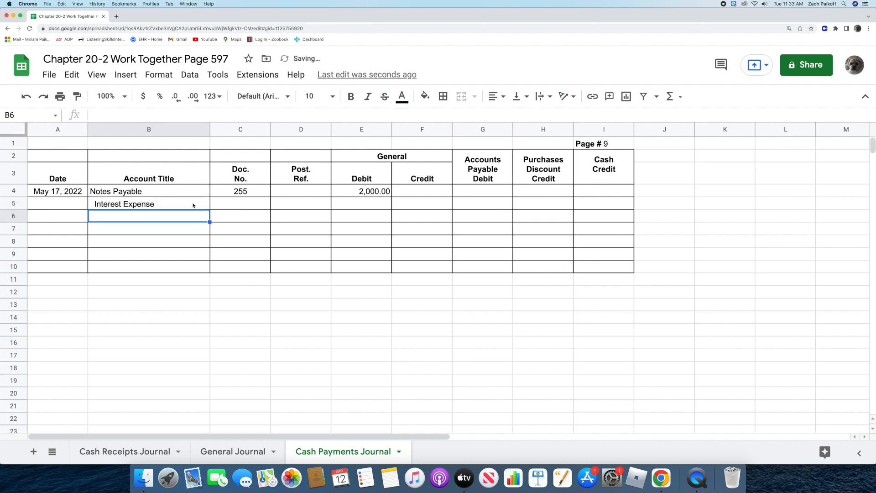
double_click(351, 204)
text(30)
key(Return)
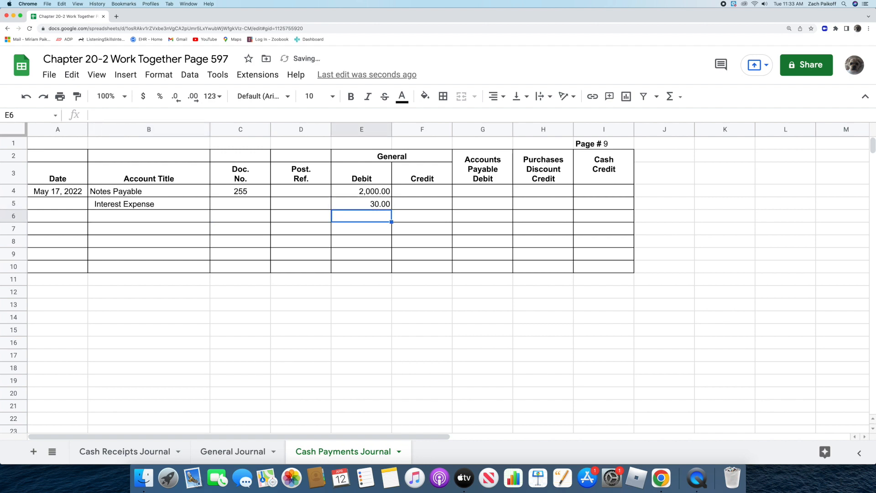
Calculate the Cash Credit for the May 17 entry in I4 with the formula =E4+E5
double_click(582, 192)
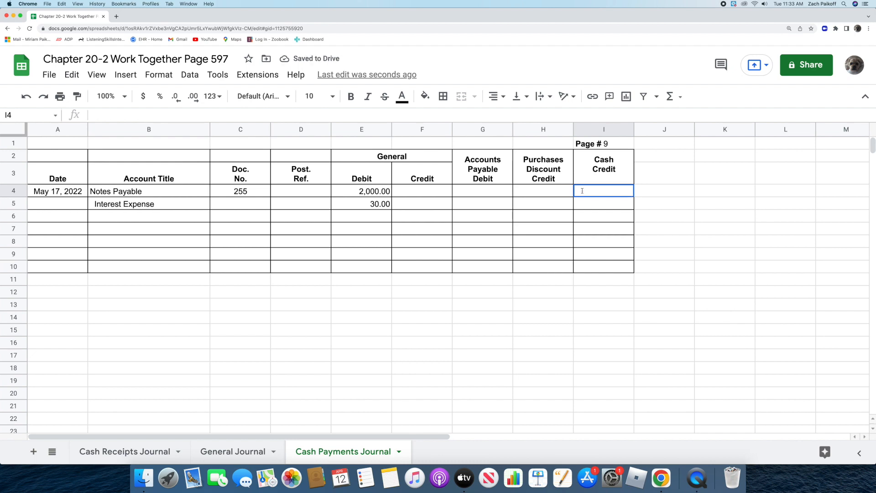
text(=)
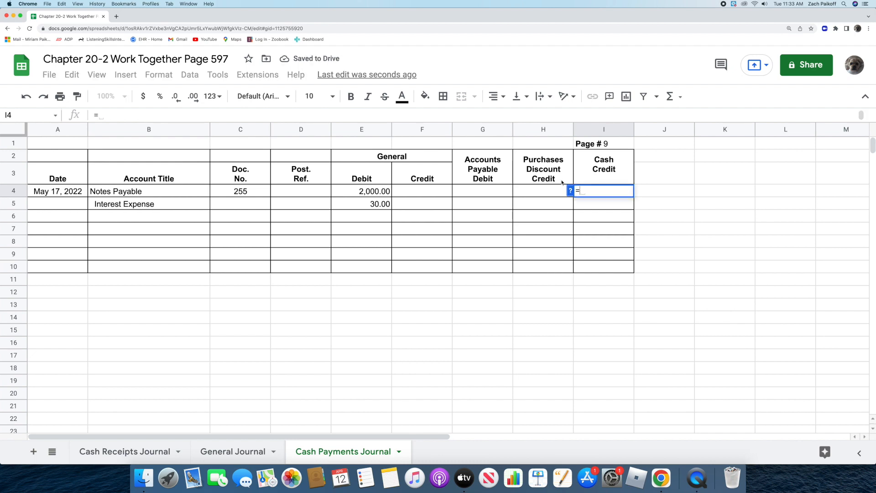
click(339, 193)
text(+)
click(344, 204)
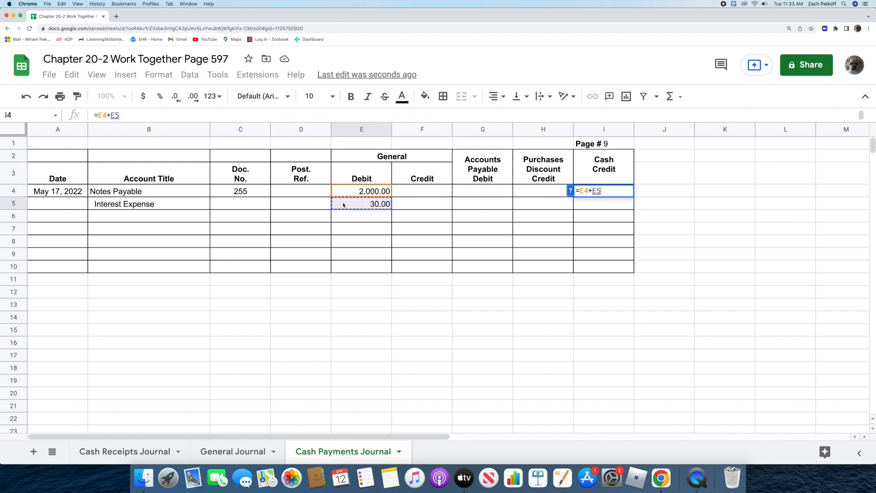
key(Return)
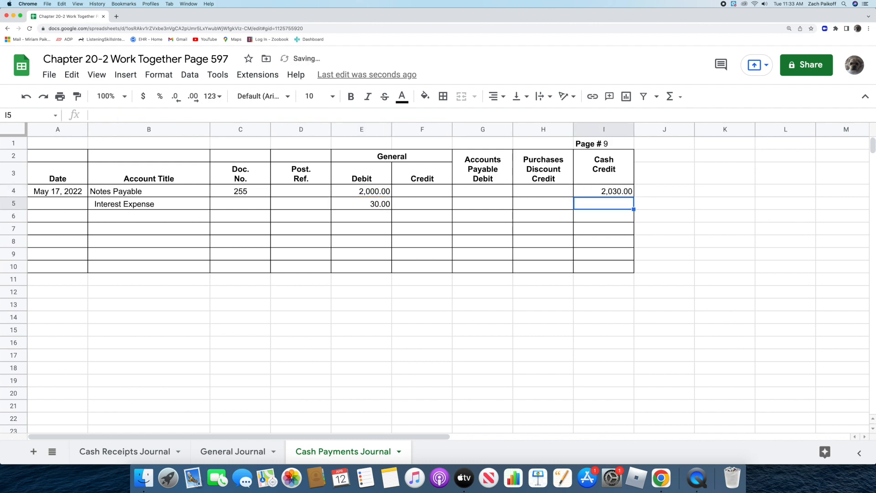
Start a second entry in row 6 dated June 1 with the account title Notes Payable
double_click(72, 216)
text(June 1)
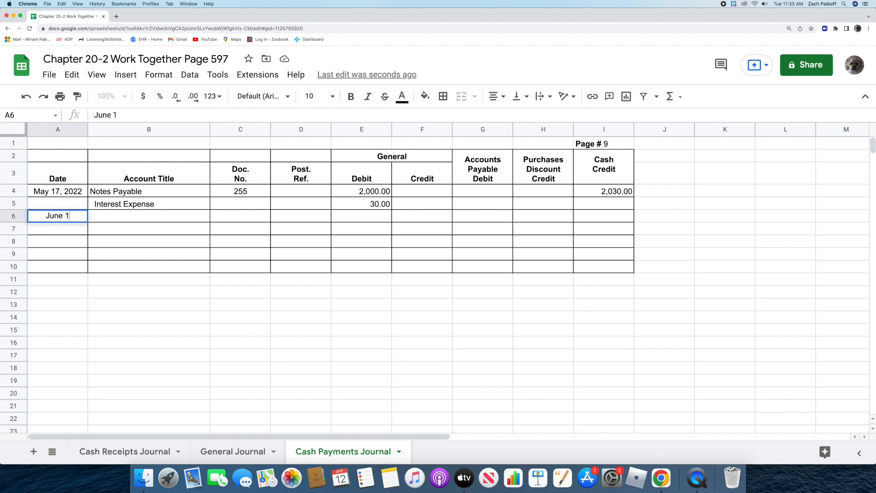
key(Return)
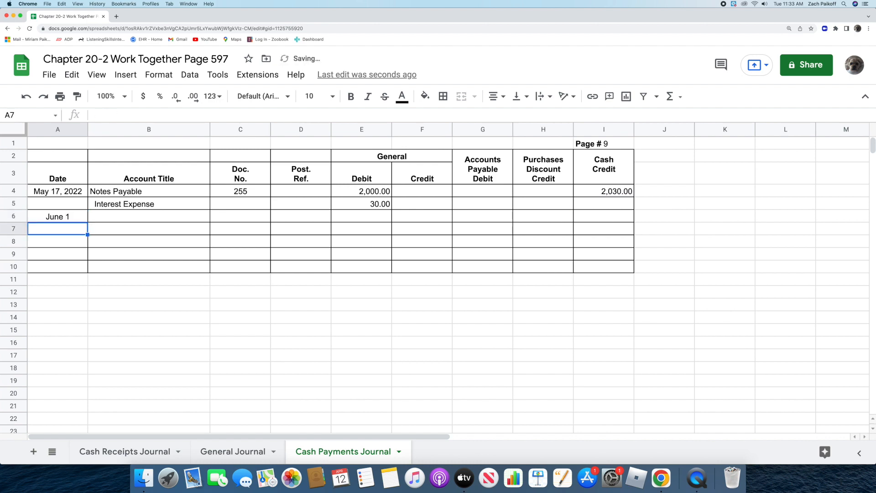
double_click(105, 215)
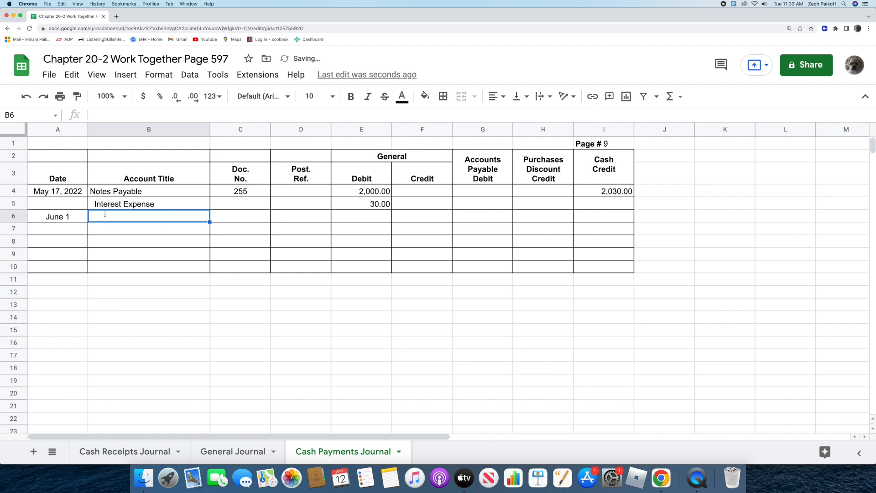
text(No)
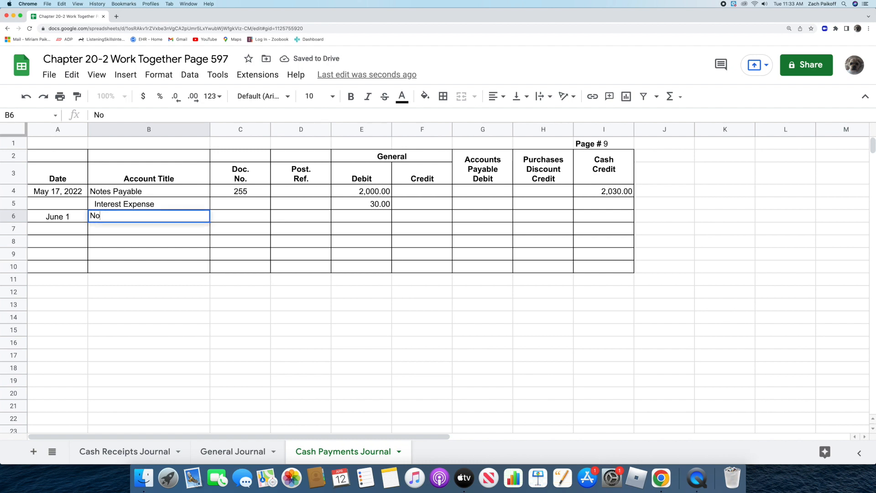
text(tes Payable)
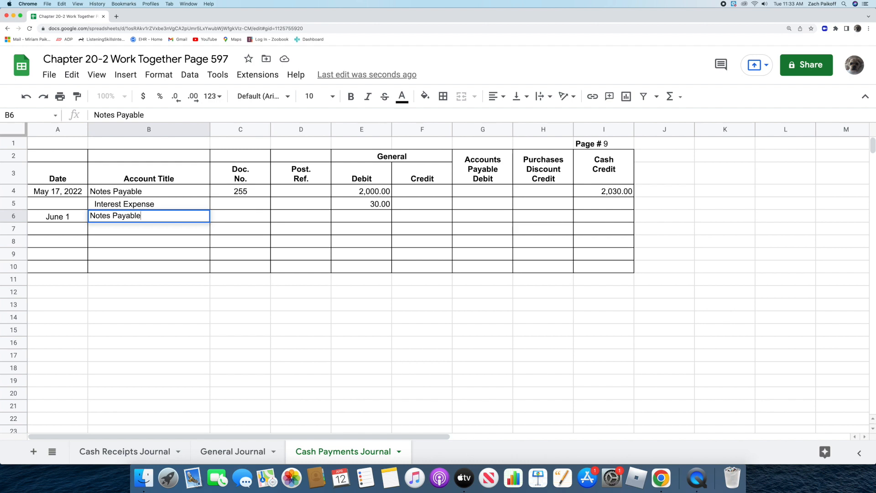
key(Return)
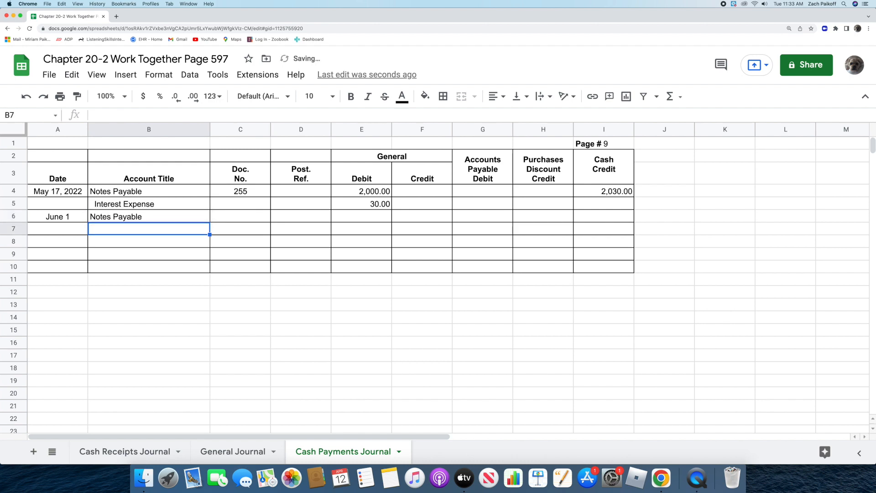
Fill in document number 263 and a General debit of 6000 for the June 1 Notes Payable line
click(223, 216)
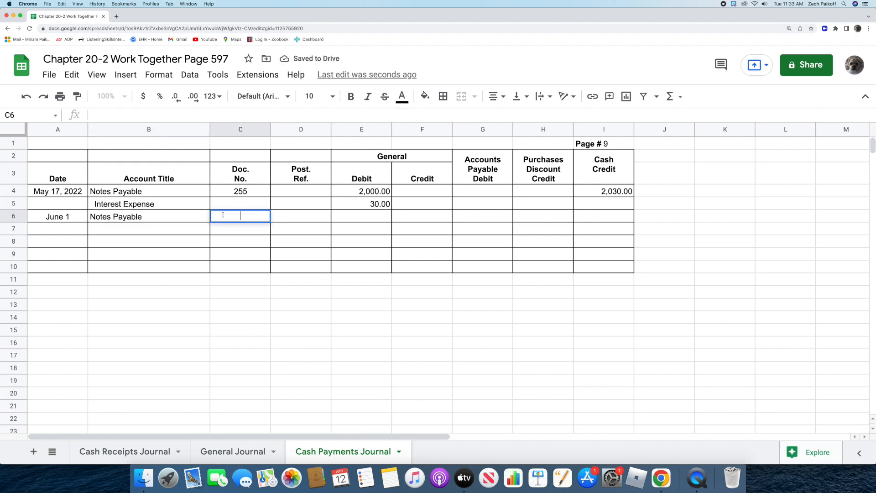
text(263)
key(Return)
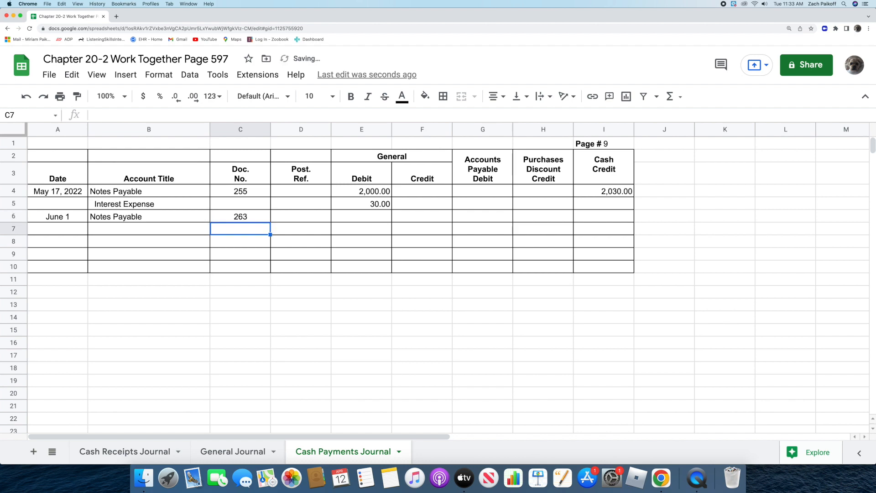
double_click(351, 217)
text(6000)
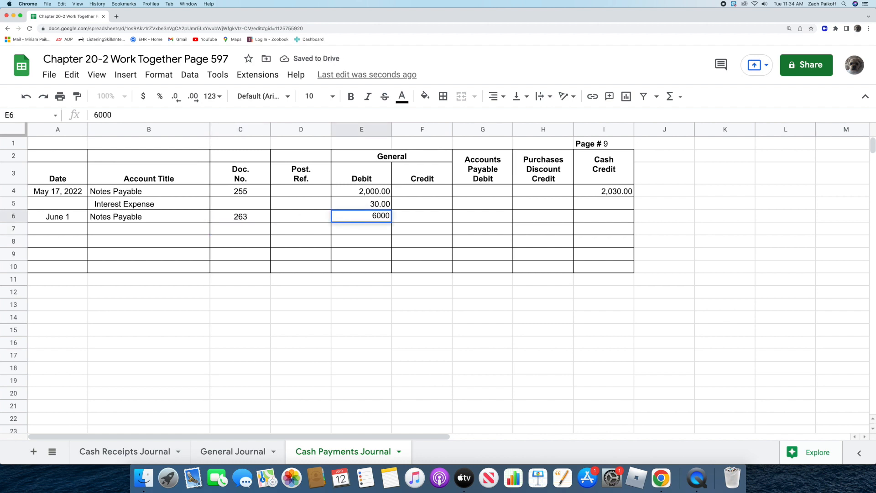
key(Return)
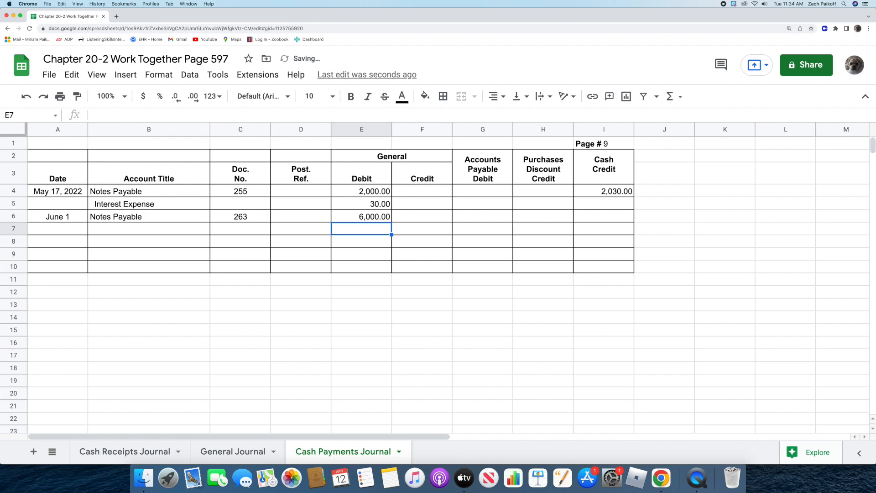
Add an Interest Expense line in row 7 with a General debit of 90
click(155, 231)
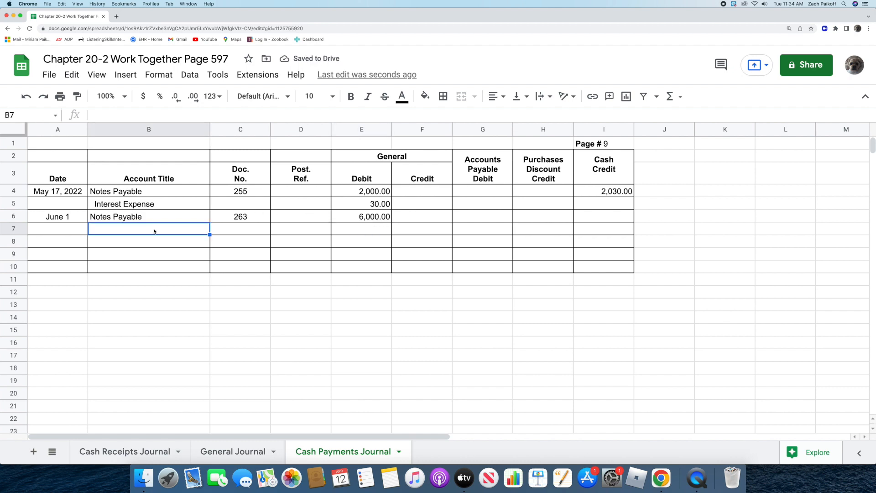
double_click(154, 231)
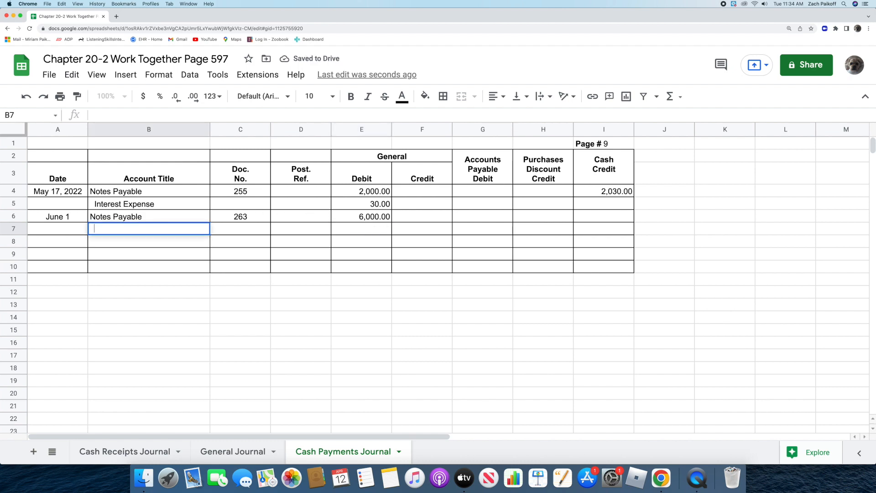
text(Intere)
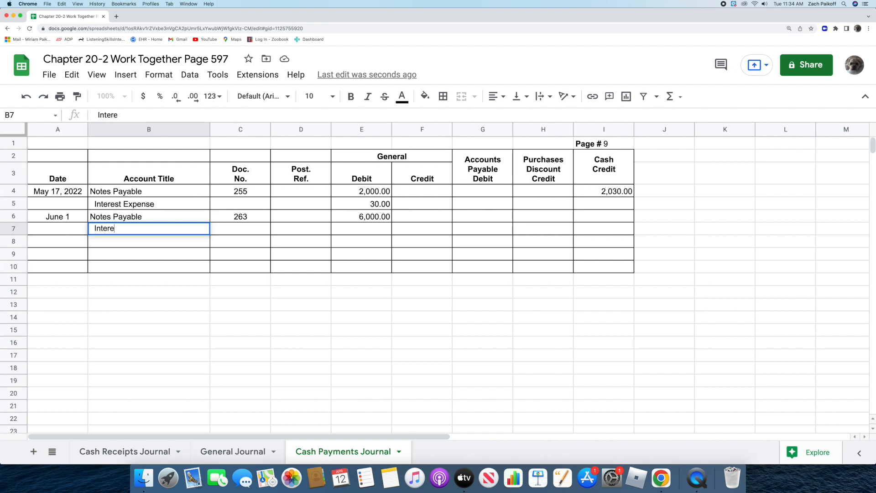
text(st Expense)
key(Return)
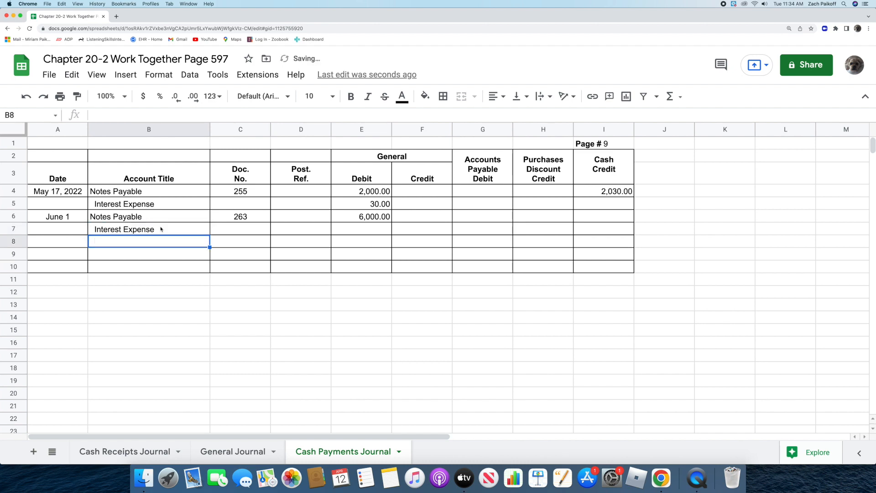
click(348, 229)
text(90)
key(Return)
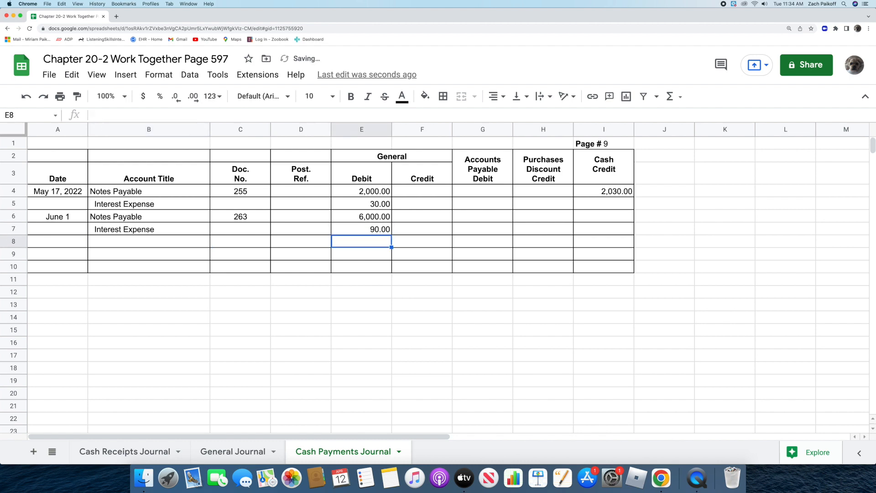
Calculate the Cash Credit for the June 1 entry in I6 by adding the debits in E6 and E7
click(578, 217)
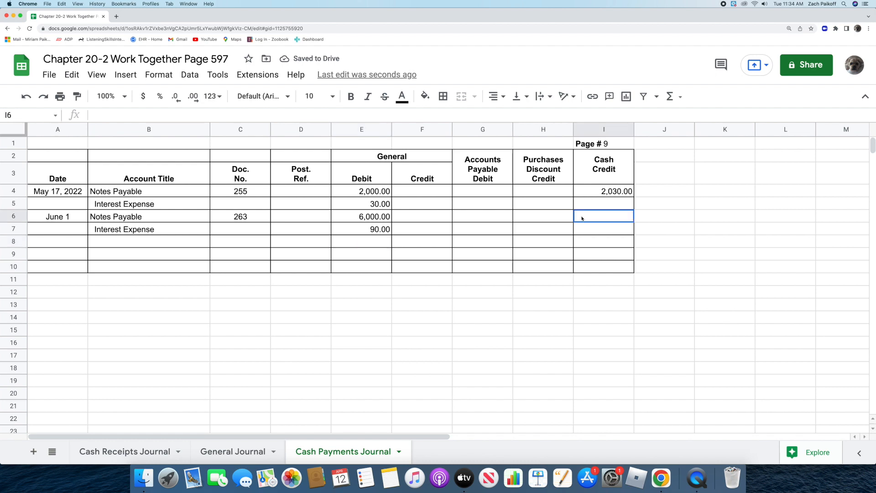
text(=)
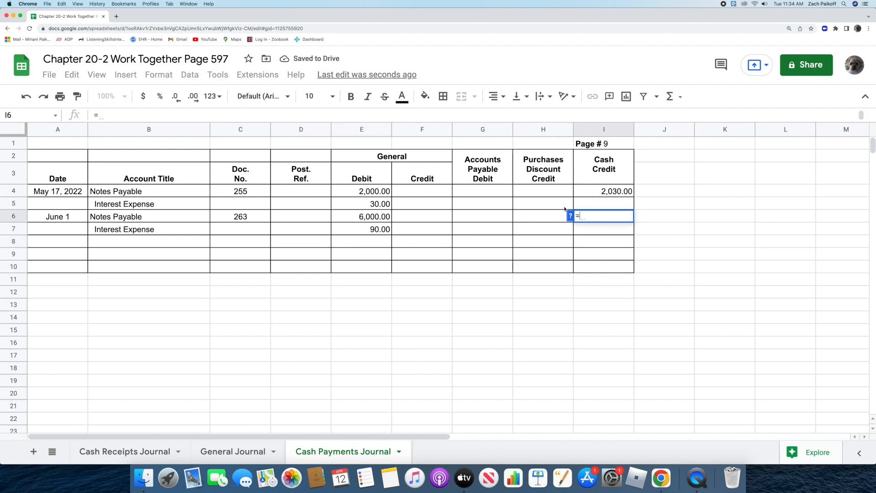
click(344, 219)
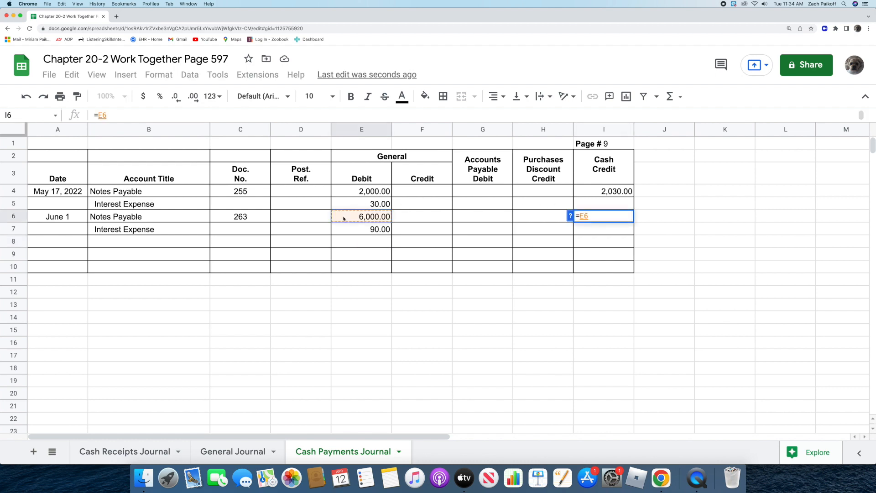
text(+)
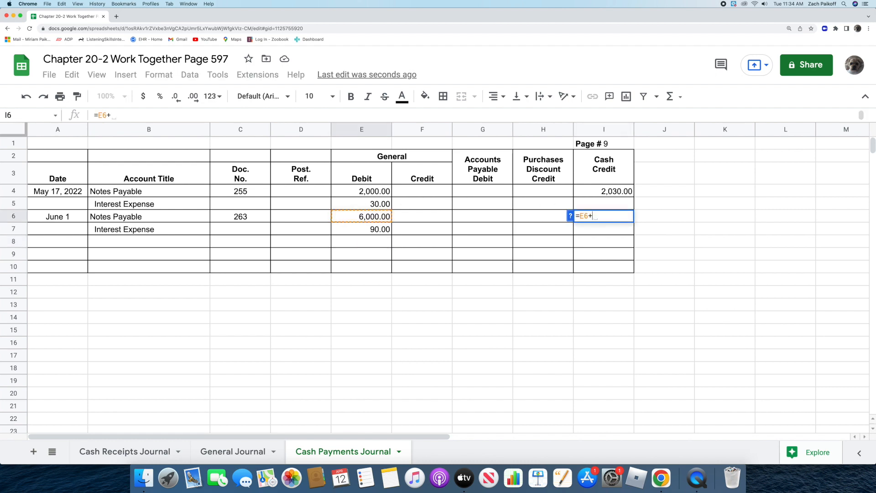
click(341, 228)
key(Return)
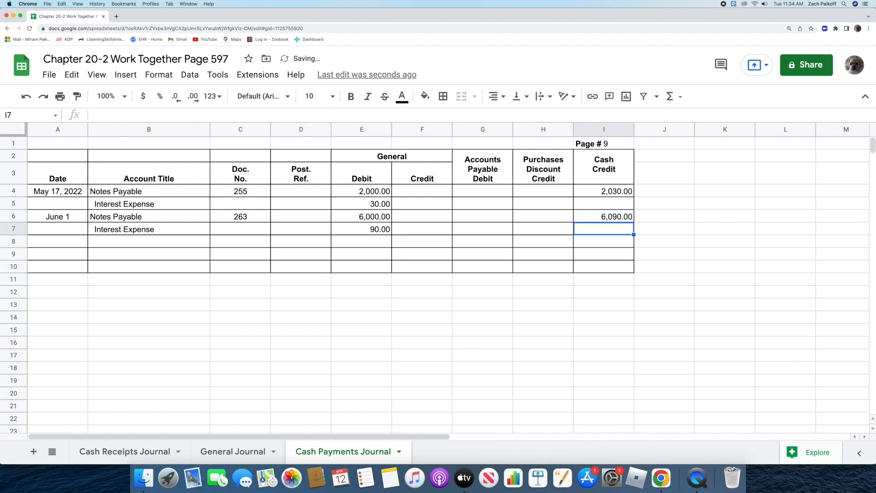
click(61, 320)
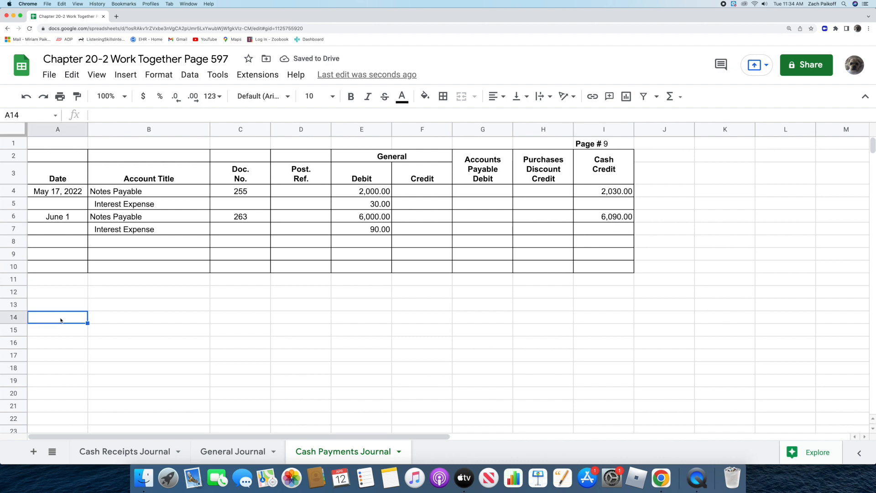